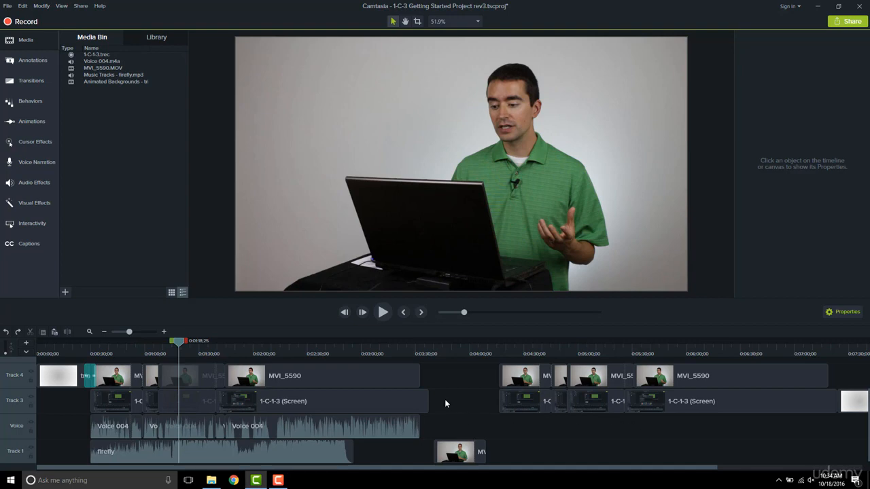
Move the playhead to 0:03:15 and hide Track 4 so only the 1-C-1-3 screen recording shows
{"action": "left_click", "coordinate": [424, 354]}
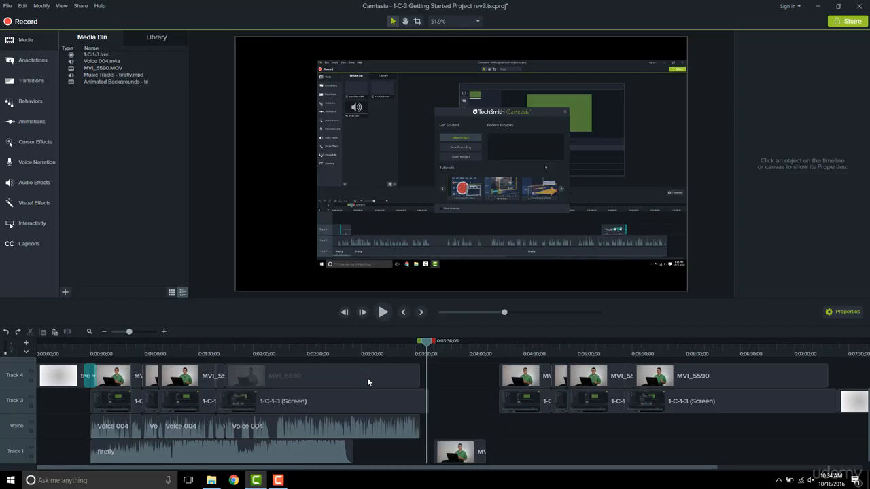
{"action": "left_click", "coordinate": [390, 349]}
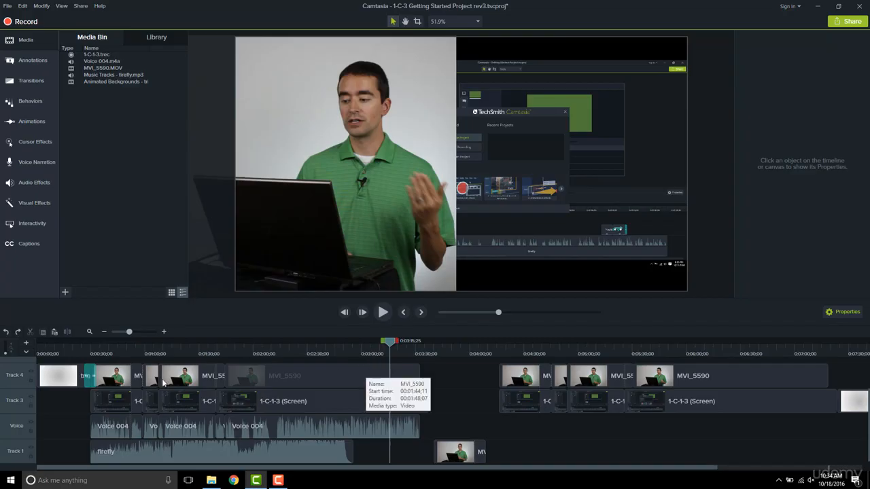
{"action": "left_click", "coordinate": [31, 374]}
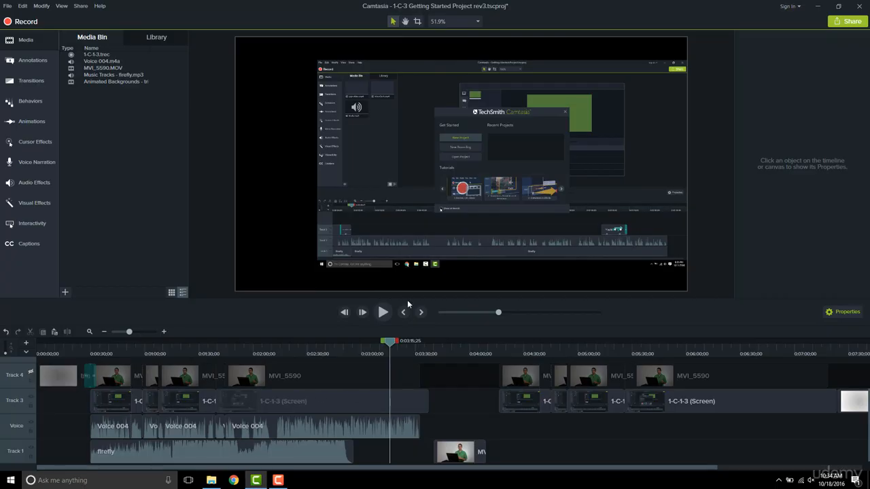
Scale the 1-C-1-3 (Screen) clip to 100% to fill the canvas, and view the canvas at 100%
{"action": "left_click", "coordinate": [293, 401]}
{"action": "left_click_drag", "start_coordinate": [387, 164], "coordinate": [380, 165]}
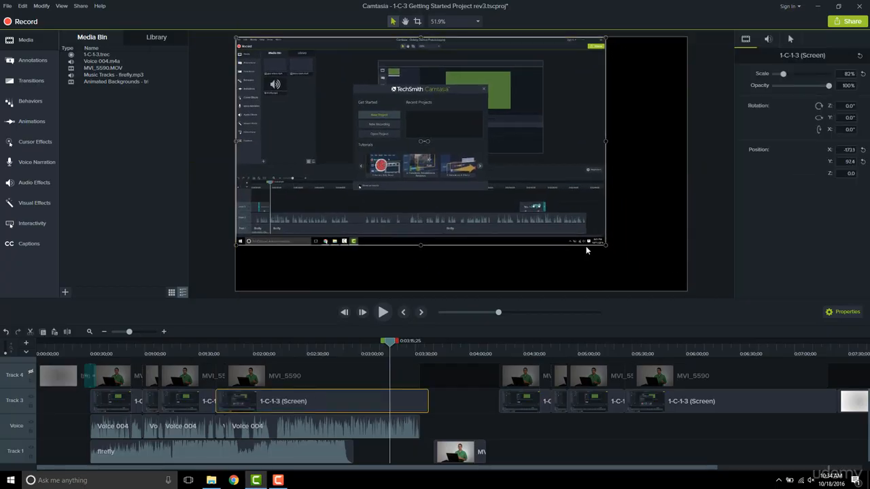
{"action": "left_click_drag", "start_coordinate": [612, 245], "coordinate": [685, 290]}
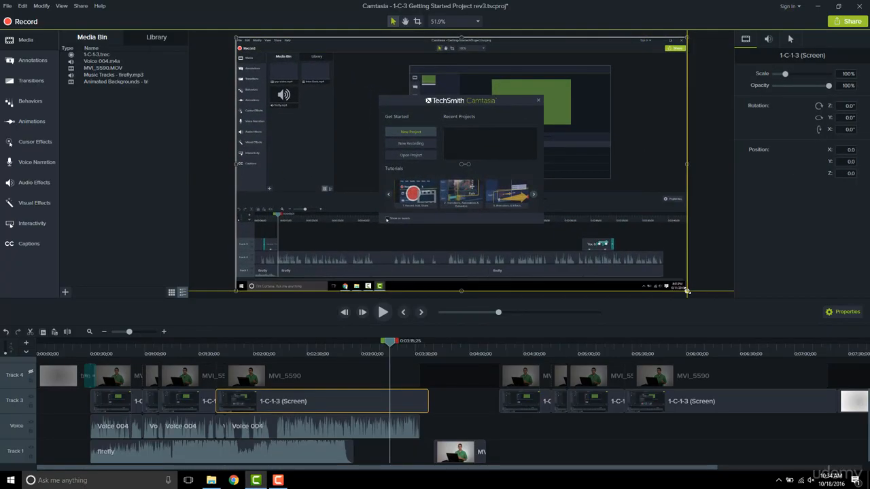
{"action": "left_click", "coordinate": [456, 21]}
{"action": "left_click", "coordinate": [449, 83]}
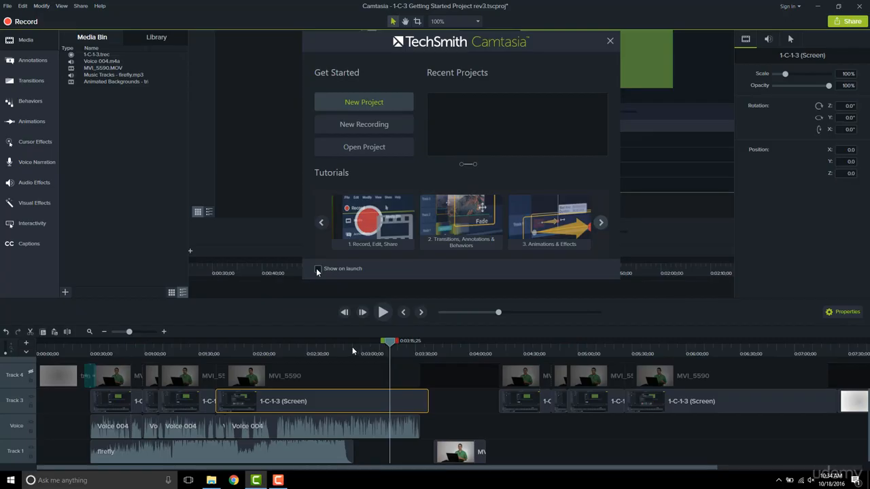
Move the playhead to 0:02:17, check the Voice 004 audio clip, then reselect the screen clip
{"action": "left_click", "coordinate": [286, 405]}
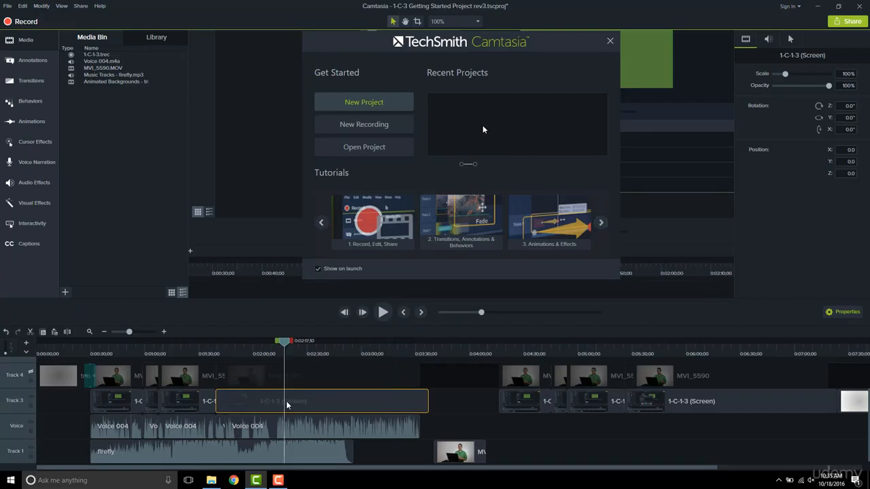
{"action": "left_click", "coordinate": [291, 433]}
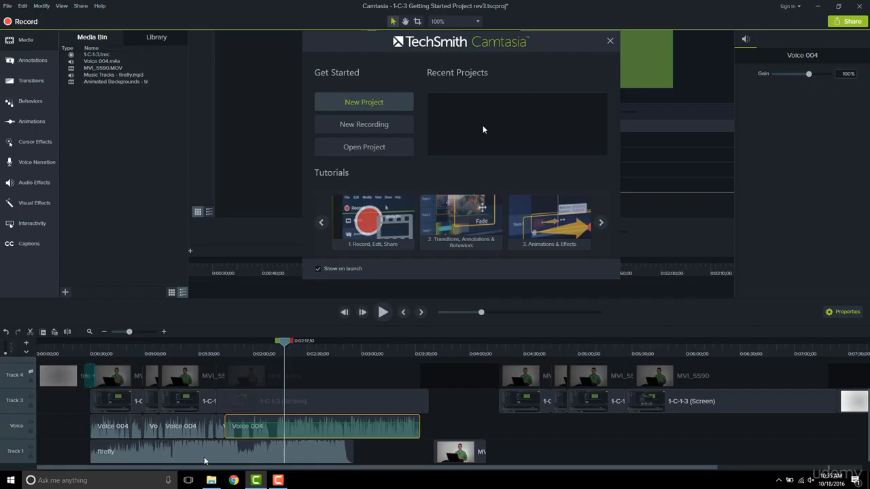
{"action": "left_click", "coordinate": [312, 400]}
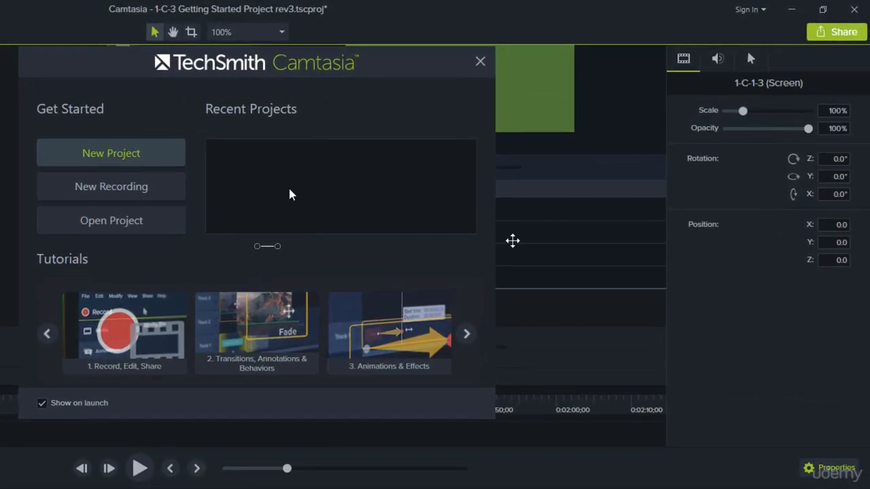
In the clip's Cursor properties, drag the cursor Scale slider to about 203%
{"action": "left_click", "coordinate": [724, 60]}
{"action": "left_click", "coordinate": [750, 60]}
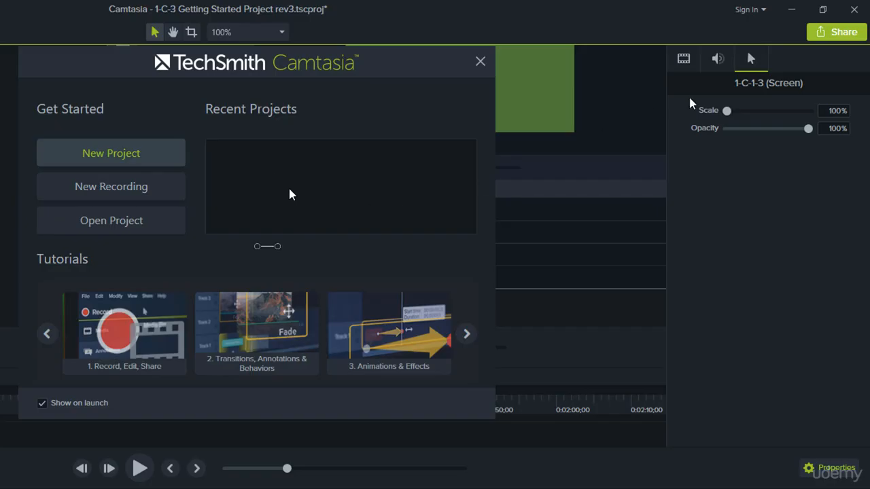
{"action": "left_click_drag", "start_coordinate": [727, 112], "coordinate": [812, 116]}
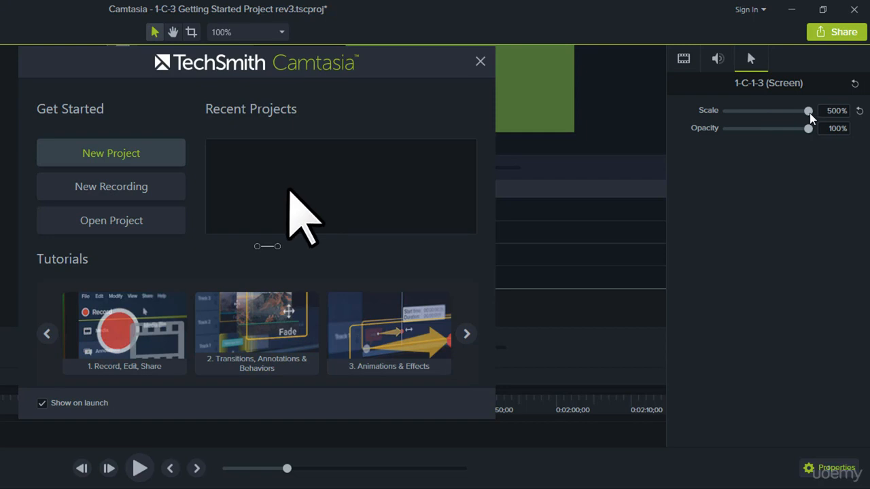
{"action": "left_click_drag", "start_coordinate": [809, 113], "coordinate": [821, 112]}
{"action": "left_click_drag", "start_coordinate": [820, 112], "coordinate": [749, 119]}
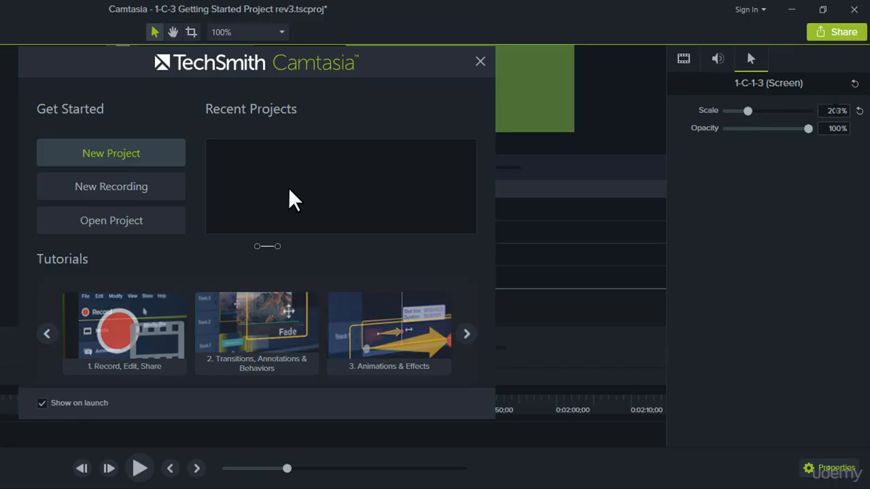
Enter 200 as the exact cursor Scale value
{"action": "left_click", "coordinate": [833, 110]}
{"action": "type", "text": "200"}
{"action": "key", "text": "Return"}
Try different cursor Opacity values on the slider, from fully transparent to fully opaque
{"action": "mouse_move", "coordinate": [808, 133]}
{"action": "left_mouse_down"}
{"action": "mouse_move", "coordinate": [724, 132]}
{"action": "mouse_move", "coordinate": [819, 131]}
{"action": "left_mouse_up"}
{"action": "left_click_drag", "start_coordinate": [808, 129], "coordinate": [764, 136]}
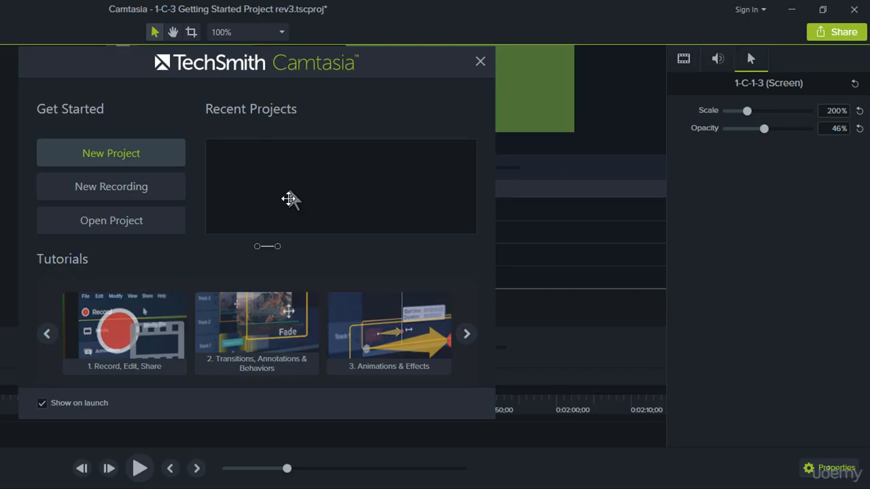
{"action": "left_click_drag", "start_coordinate": [763, 132], "coordinate": [711, 135]}
{"action": "left_click_drag", "start_coordinate": [727, 129], "coordinate": [826, 132]}
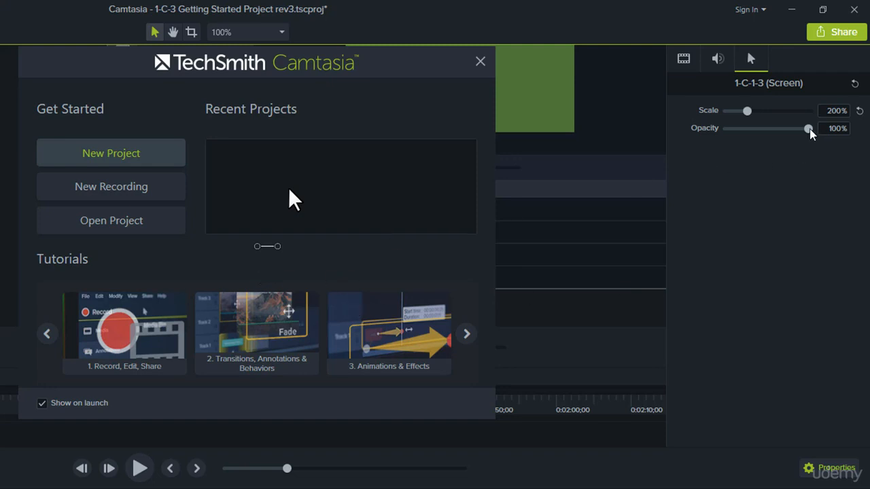
{"action": "mouse_move", "coordinate": [809, 130]}
{"action": "left_mouse_down"}
{"action": "mouse_move", "coordinate": [723, 136]}
{"action": "mouse_move", "coordinate": [821, 140]}
{"action": "left_mouse_up"}
{"action": "mouse_move", "coordinate": [808, 130]}
{"action": "left_mouse_down"}
{"action": "mouse_move", "coordinate": [714, 134]}
{"action": "mouse_move", "coordinate": [824, 133]}
{"action": "left_mouse_up"}
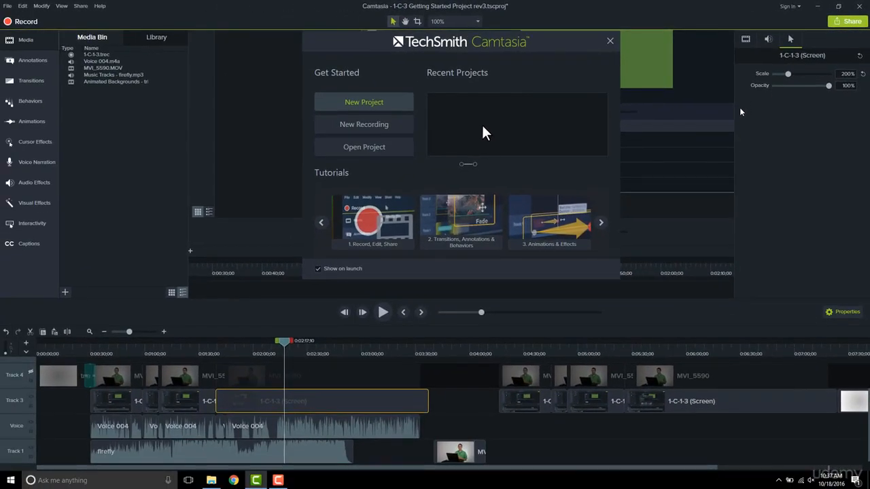
Show the Cursor Effects library, browse its Cursor, Left Click and Right Click tabs, and demonstrate applying Cursor Highlight
{"action": "left_click", "coordinate": [42, 149]}
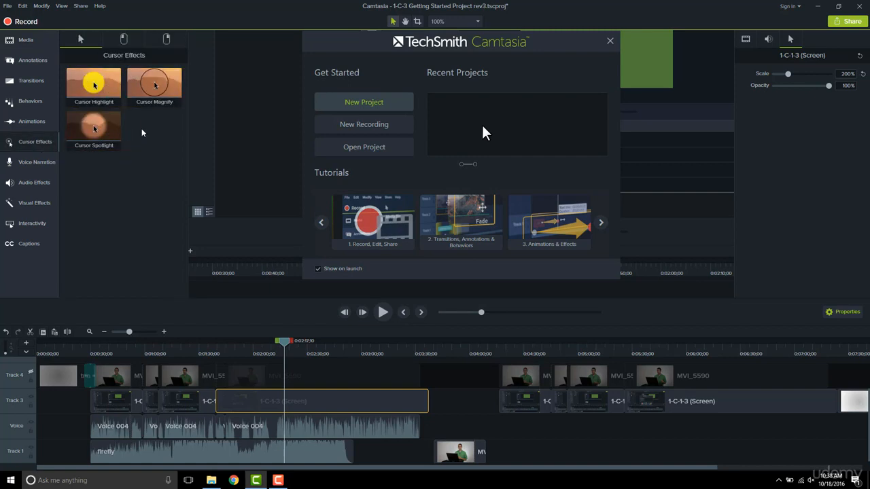
{"action": "left_click", "coordinate": [133, 41]}
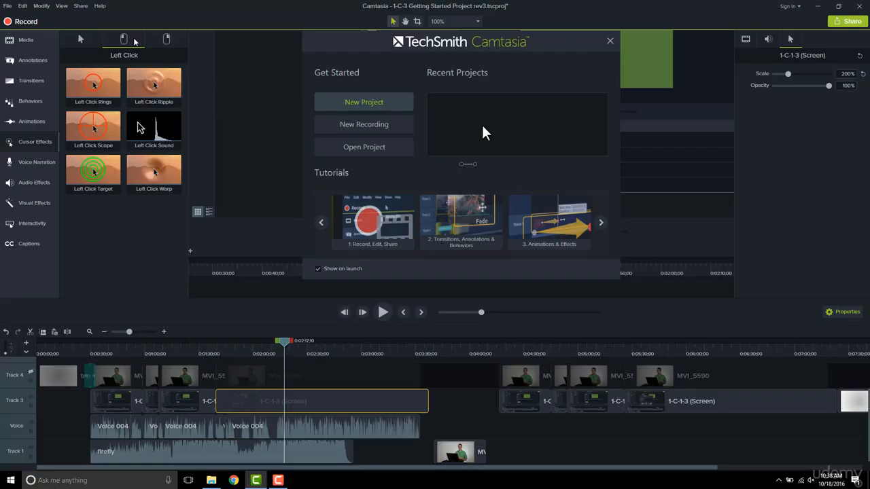
{"action": "left_click", "coordinate": [170, 42]}
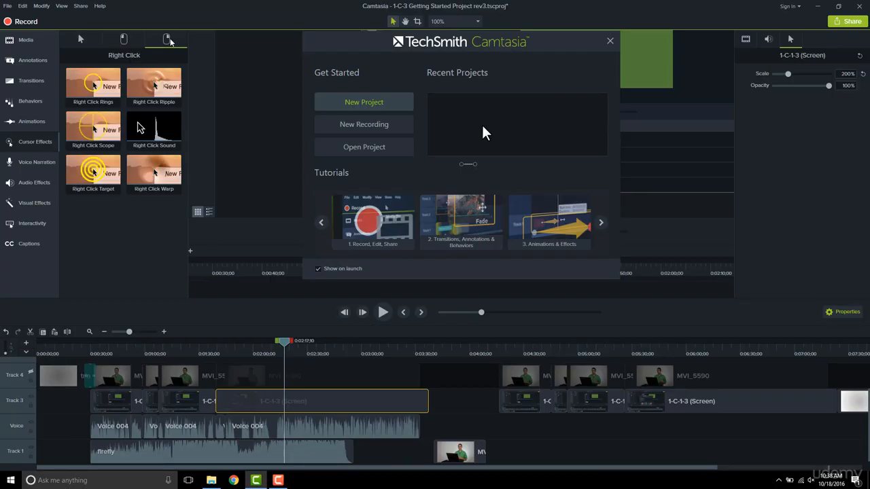
{"action": "left_click", "coordinate": [81, 41]}
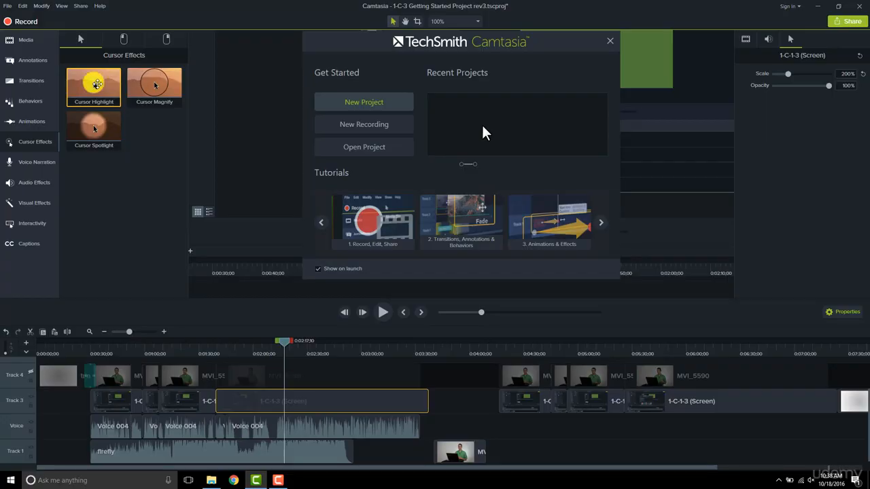
{"action": "left_click_drag", "start_coordinate": [97, 84], "coordinate": [149, 139]}
Select all media on Track 3 and drop Cursor Highlight onto the selected clips
{"action": "right_click", "coordinate": [18, 402]}
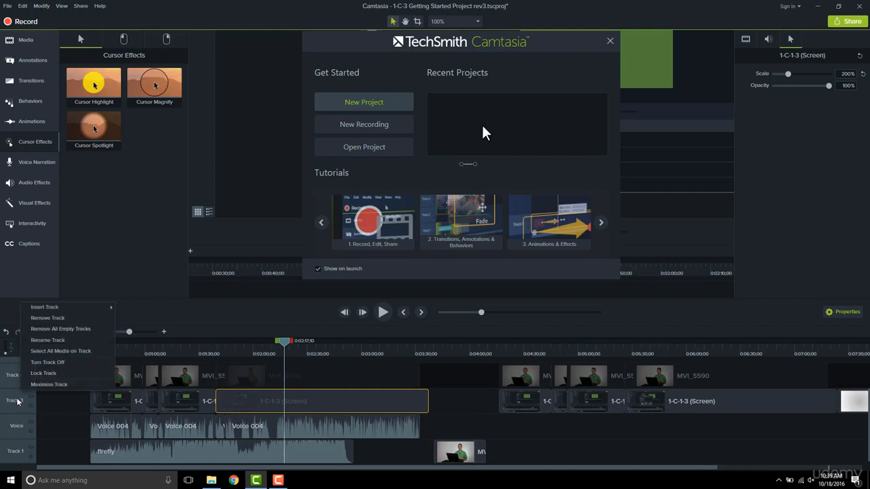
{"action": "left_click", "coordinate": [34, 351]}
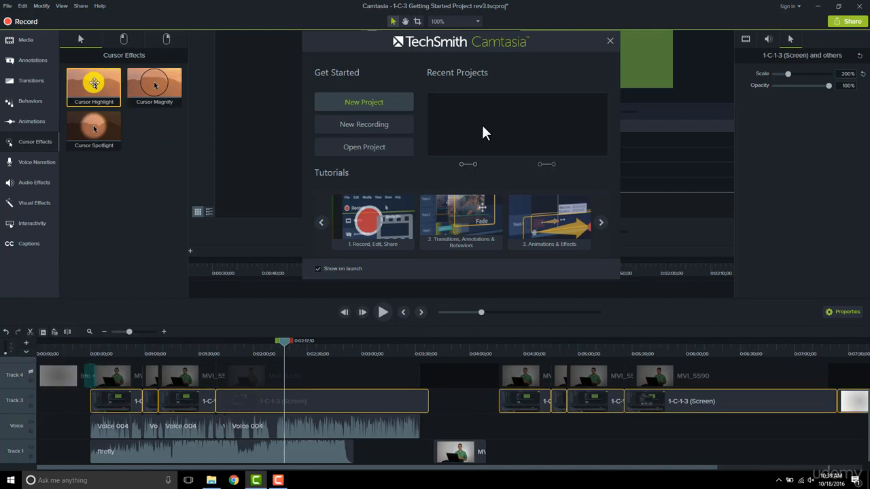
{"action": "left_click_drag", "start_coordinate": [95, 95], "coordinate": [180, 405]}
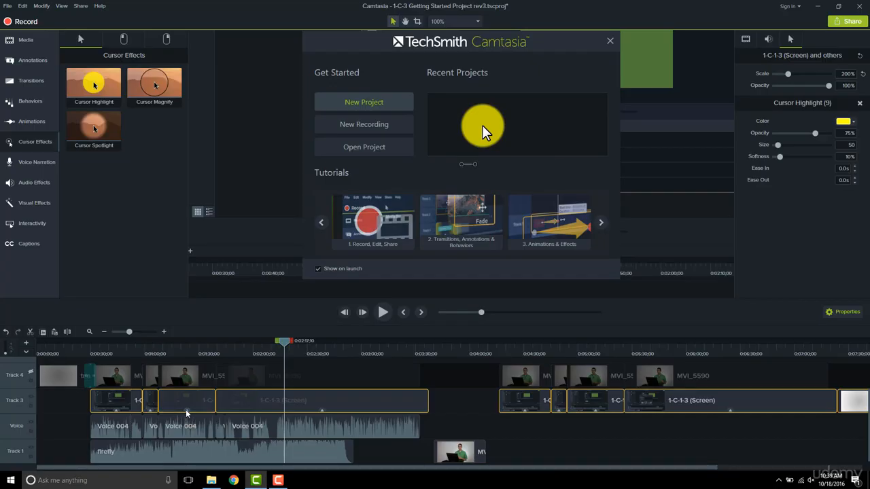
{"action": "left_click", "coordinate": [187, 413]}
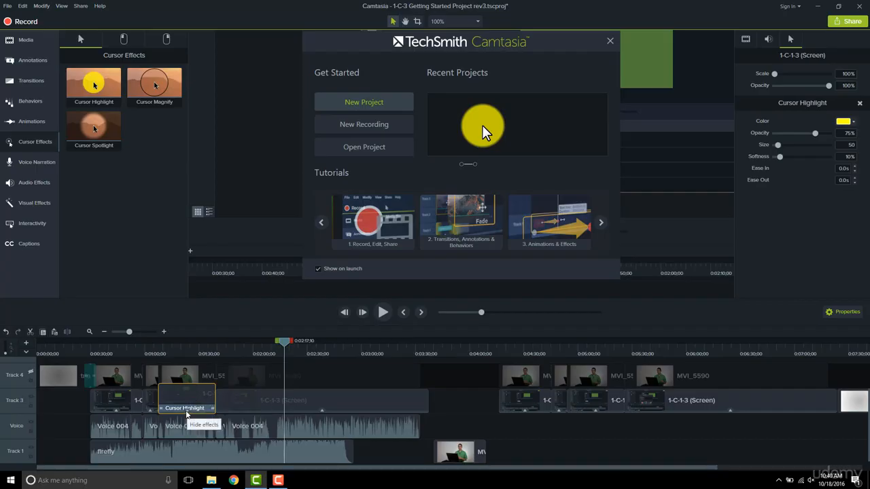
{"action": "left_click", "coordinate": [186, 411]}
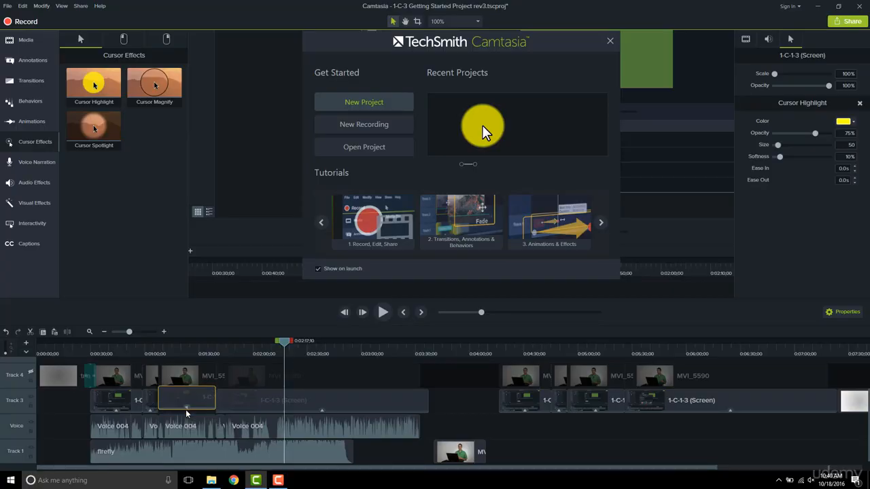
{"action": "left_click", "coordinate": [323, 412]}
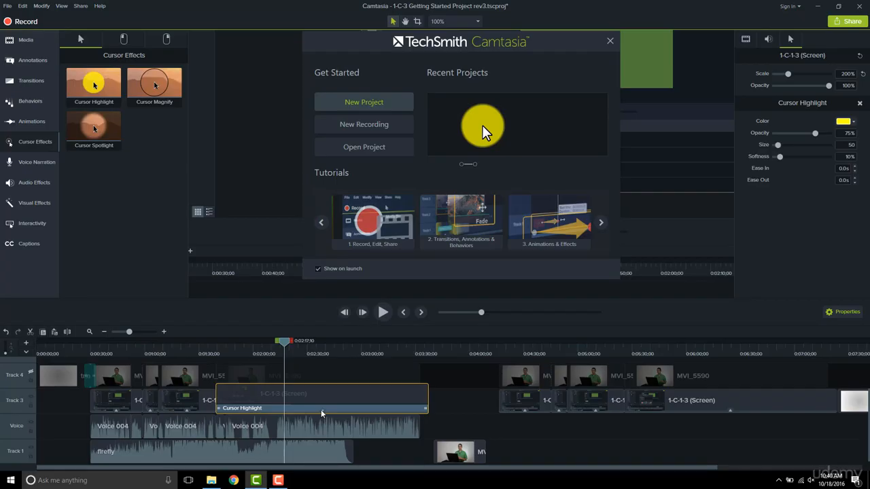
{"action": "left_click", "coordinate": [525, 412]}
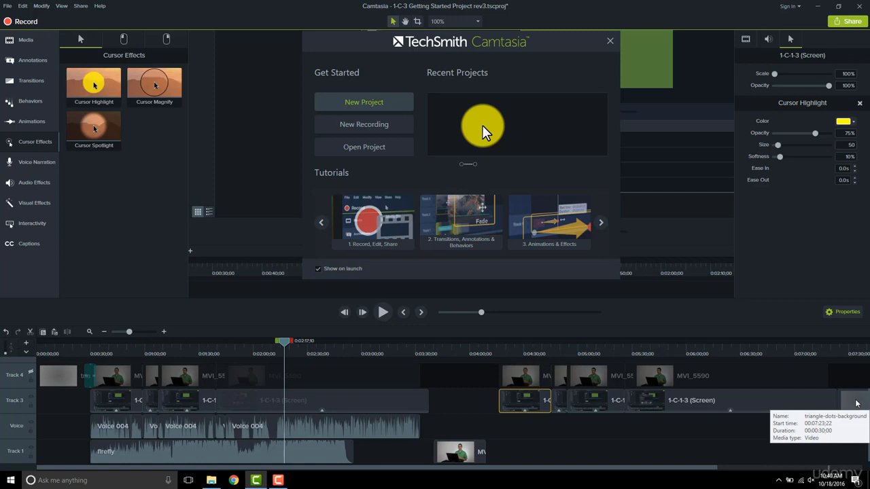
{"action": "left_click", "coordinate": [369, 392]}
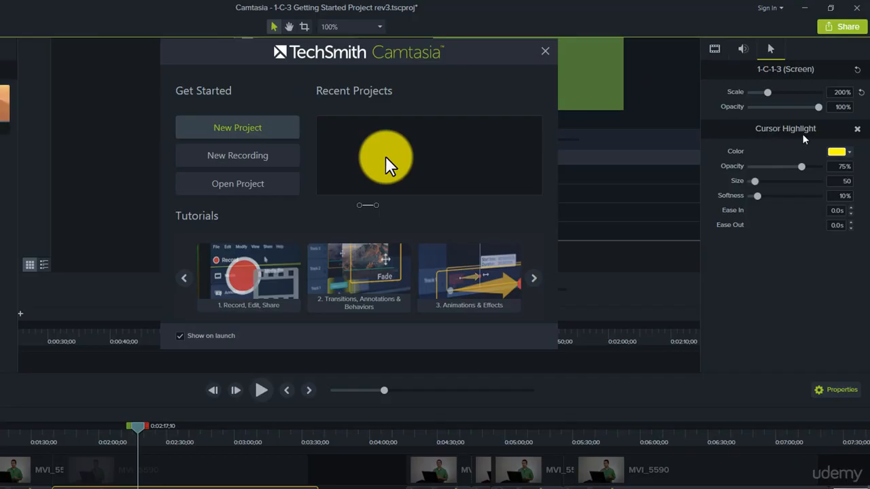
Change the Cursor Highlight color to orange (F7AC08), then try another swatch
{"action": "left_click", "coordinate": [850, 152]}
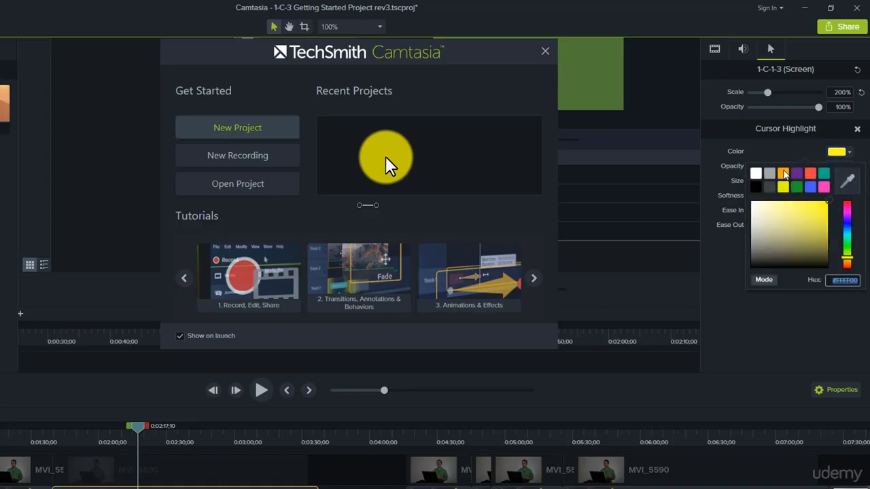
{"action": "left_click", "coordinate": [783, 174]}
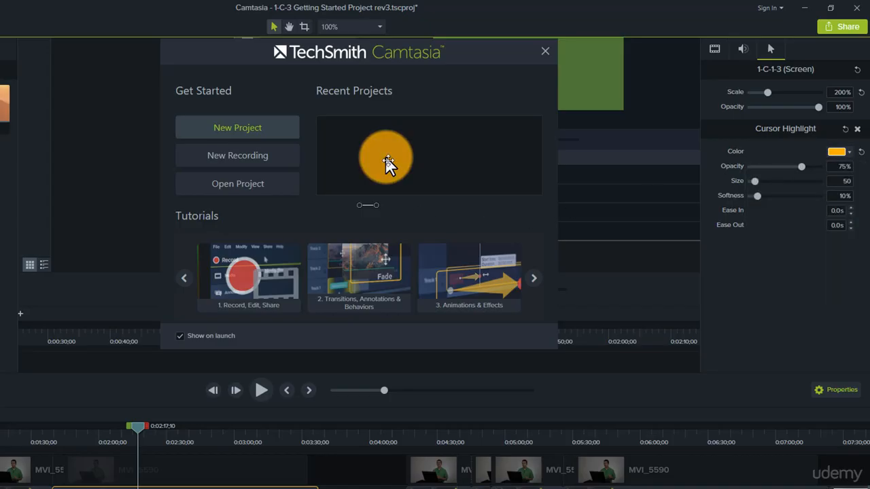
{"action": "left_click", "coordinate": [850, 153]}
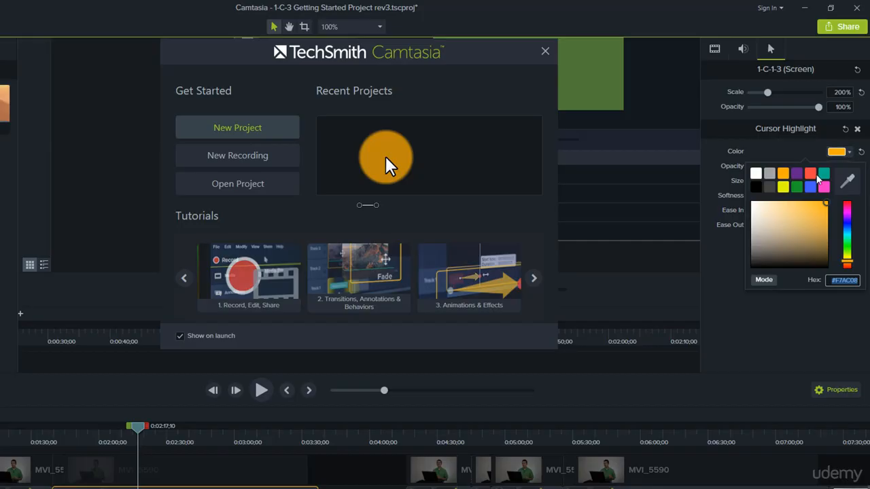
{"action": "left_click", "coordinate": [771, 187]}
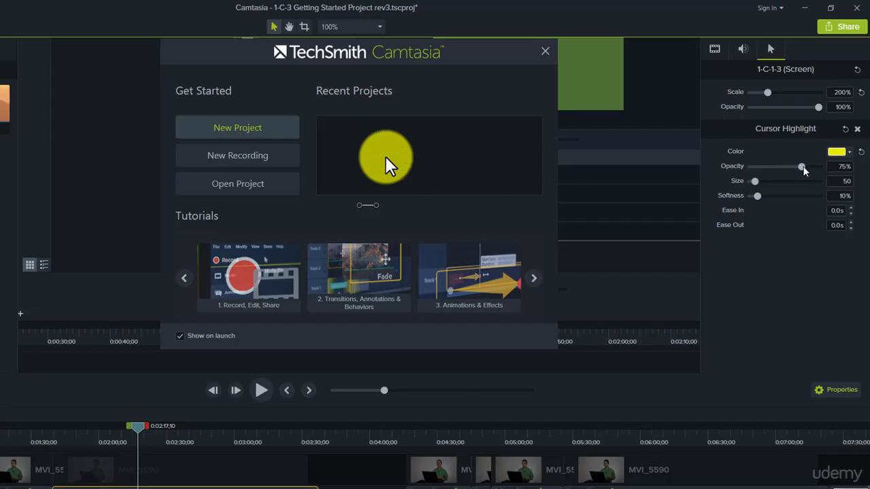
Test several Cursor Highlight opacities, then reset Opacity to 75% and Color to default yellow
{"action": "left_click_drag", "start_coordinate": [803, 170], "coordinate": [828, 174]}
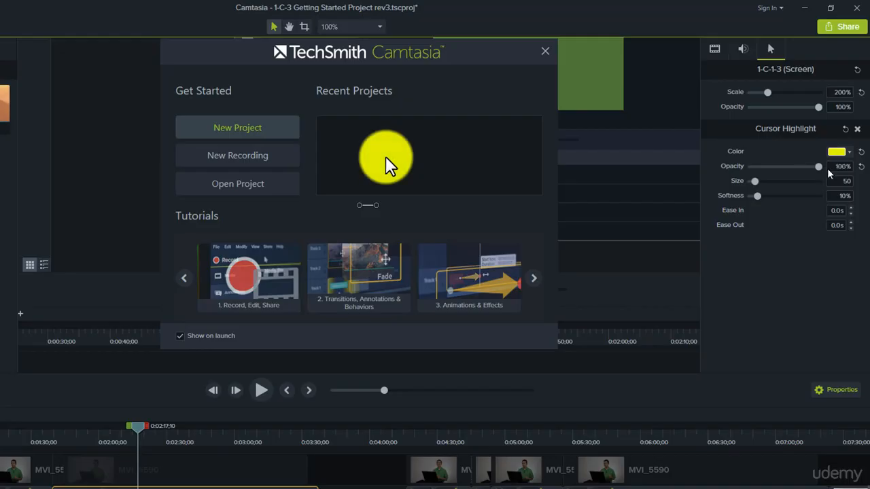
{"action": "left_click_drag", "start_coordinate": [828, 174], "coordinate": [775, 170]}
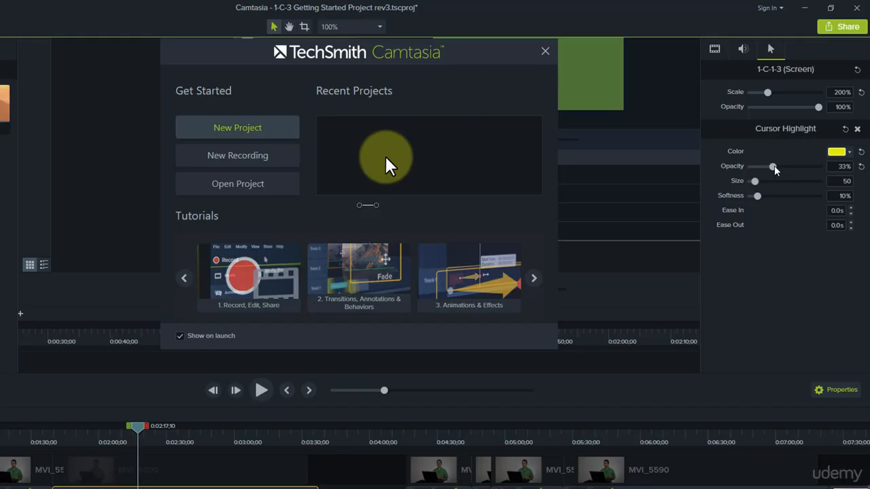
{"action": "left_click_drag", "start_coordinate": [775, 168], "coordinate": [799, 170]}
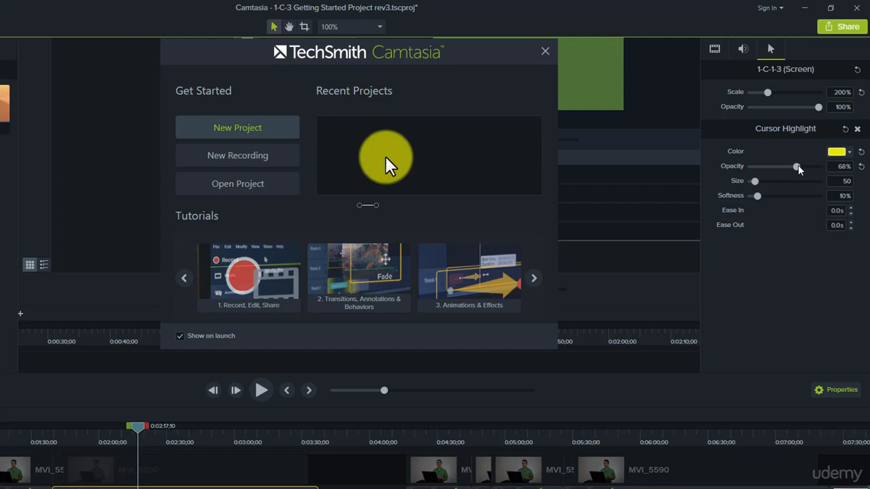
{"action": "left_click", "coordinate": [861, 167]}
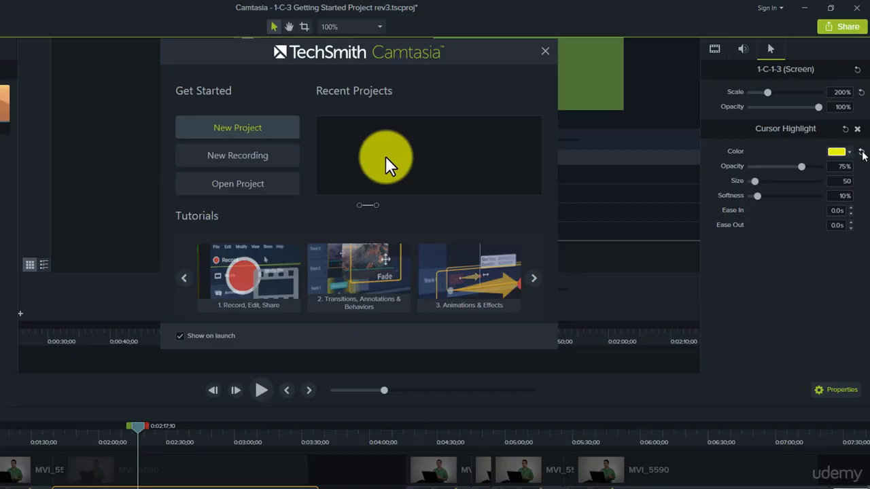
{"action": "left_click", "coordinate": [860, 153]}
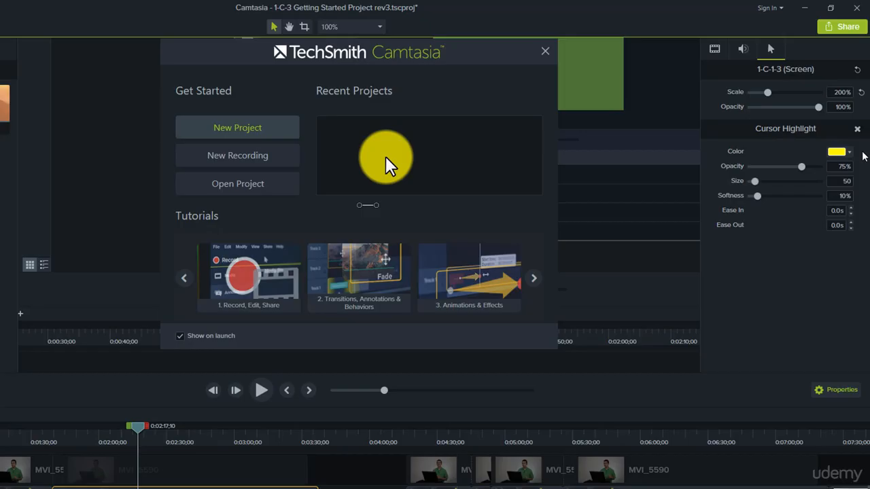
{"action": "left_click_drag", "start_coordinate": [755, 182], "coordinate": [777, 197]}
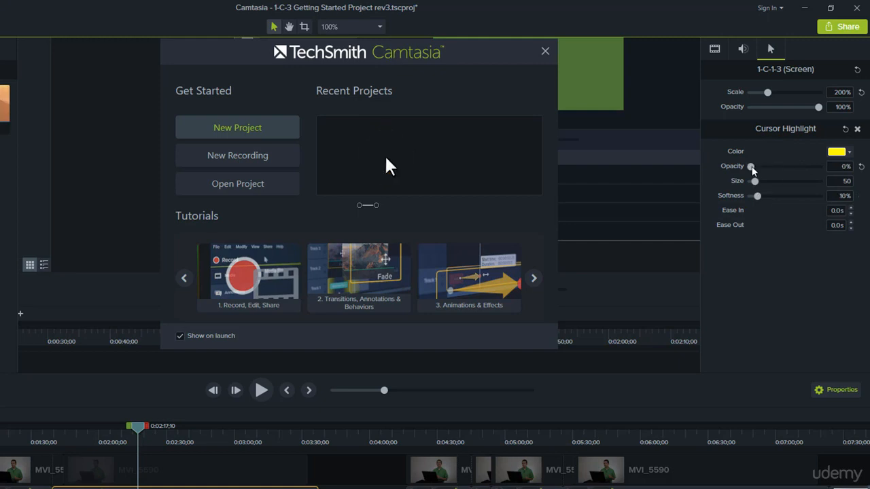
{"action": "left_click_drag", "start_coordinate": [752, 168], "coordinate": [807, 167]}
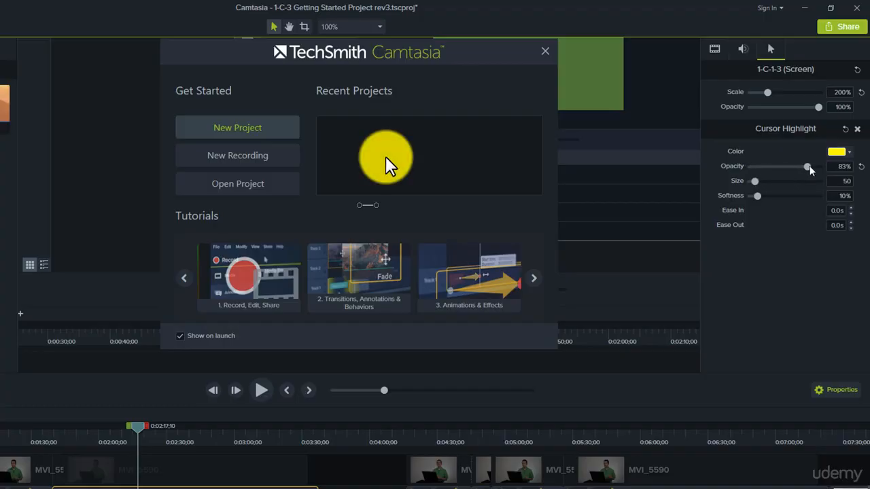
{"action": "left_click", "coordinate": [861, 167]}
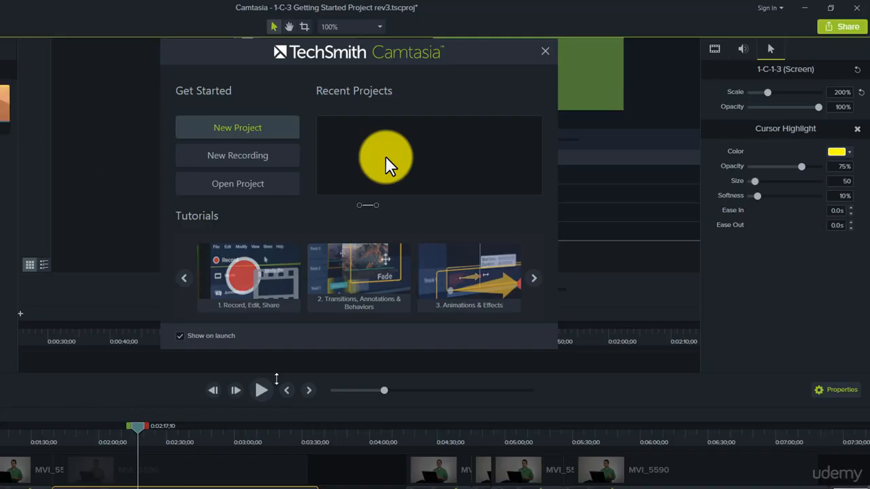
Add Cursor Magnify to the Track 3 clip, delete Cursor Highlight, and scrub between 0:01:33 and 0:01:58 to preview
{"action": "left_click_drag", "start_coordinate": [137, 434], "coordinate": [134, 432]}
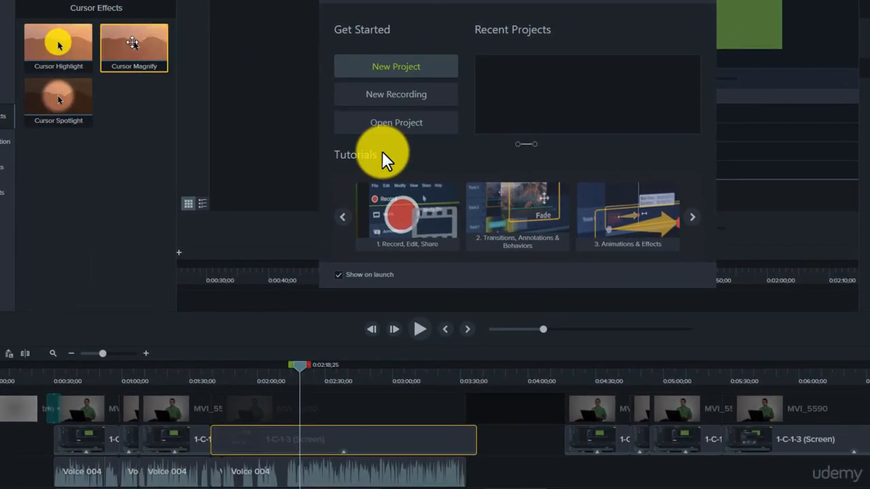
{"action": "left_click_drag", "start_coordinate": [133, 42], "coordinate": [326, 439]}
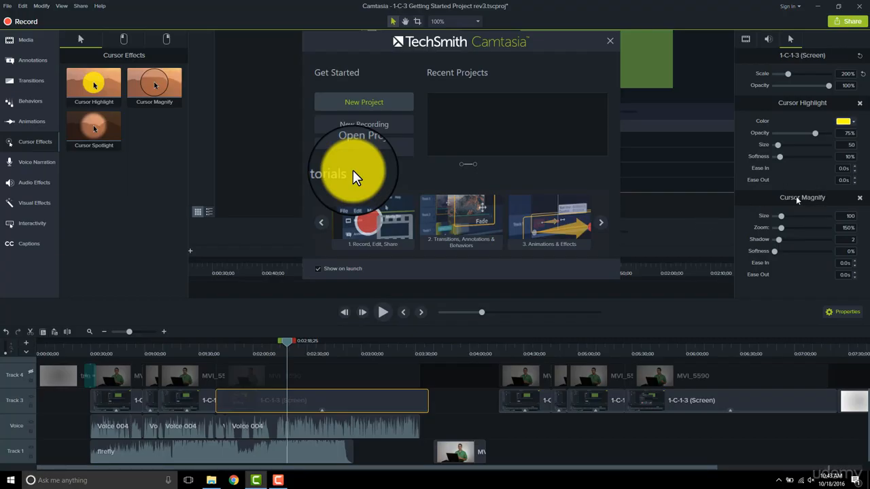
{"action": "left_click", "coordinate": [860, 104]}
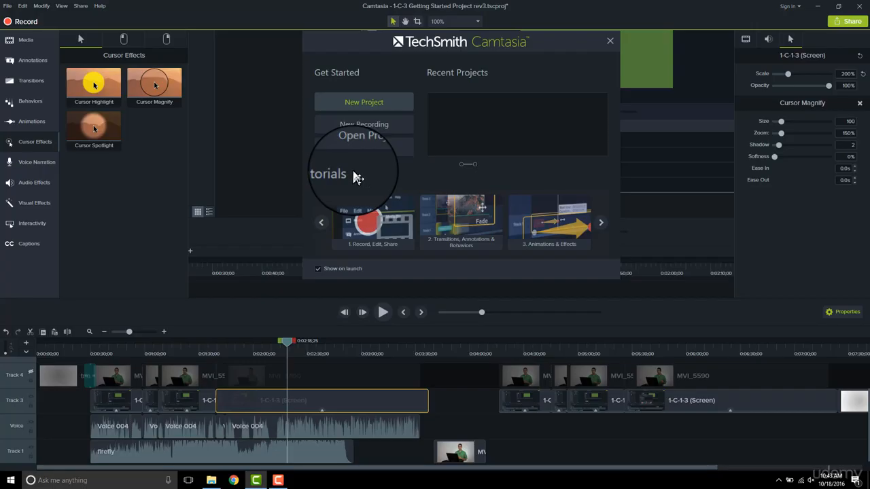
{"action": "left_click", "coordinate": [203, 353]}
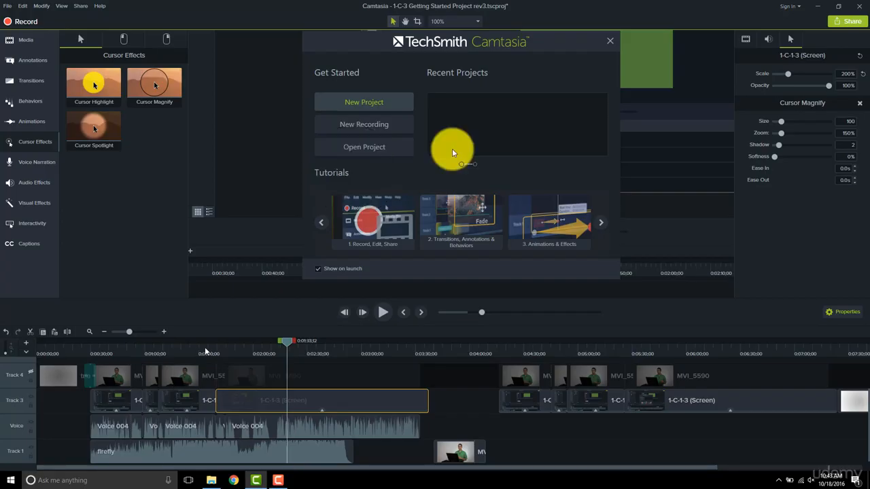
{"action": "left_click", "coordinate": [250, 347]}
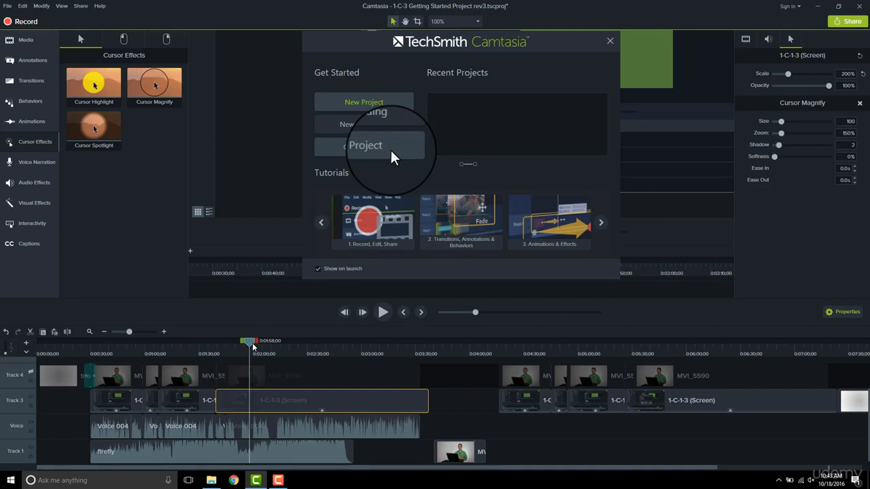
{"action": "mouse_move", "coordinate": [251, 345]}
{"action": "left_mouse_down"}
{"action": "mouse_move", "coordinate": [225, 344]}
{"action": "mouse_move", "coordinate": [266, 339]}
{"action": "left_mouse_up"}
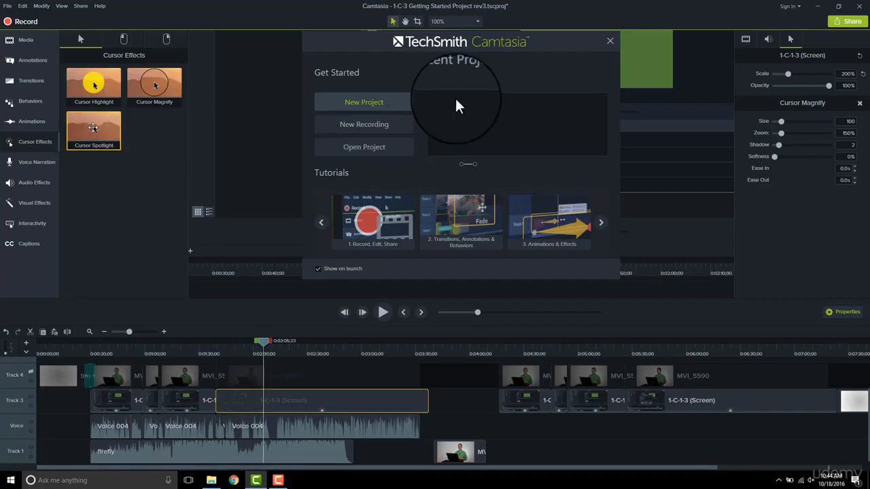
Add Cursor Spotlight to the Track 3 clip, delete Cursor Magnify, and scrub forward to preview it
{"action": "left_click_drag", "start_coordinate": [93, 128], "coordinate": [278, 402]}
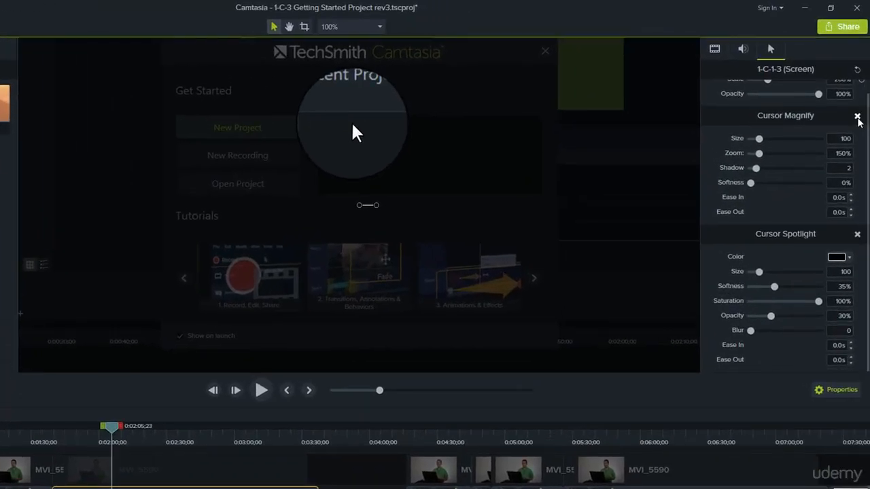
{"action": "left_click", "coordinate": [857, 117]}
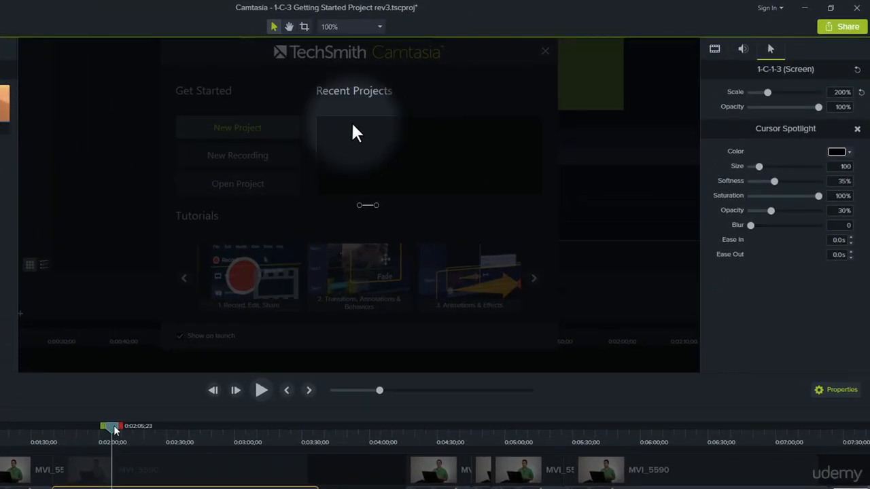
{"action": "left_click_drag", "start_coordinate": [116, 429], "coordinate": [128, 430]}
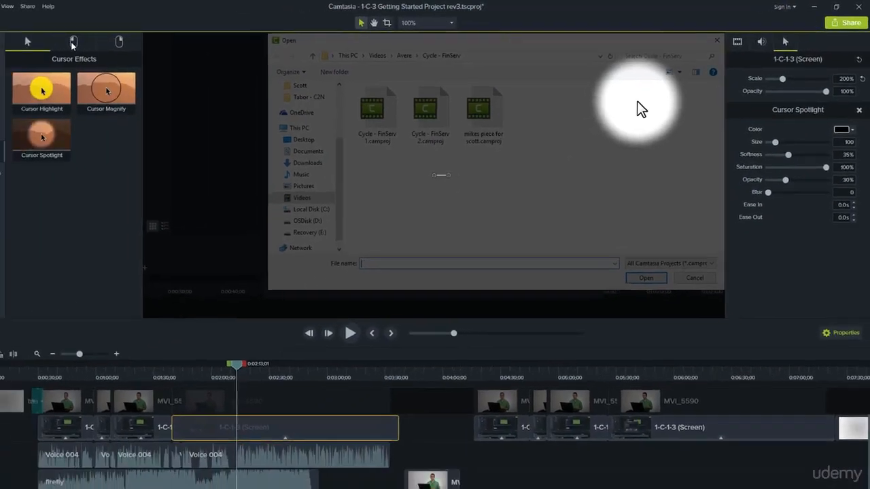
Switch the Cursor Effects panel to its Left Click effects
{"action": "left_click", "coordinate": [73, 41]}
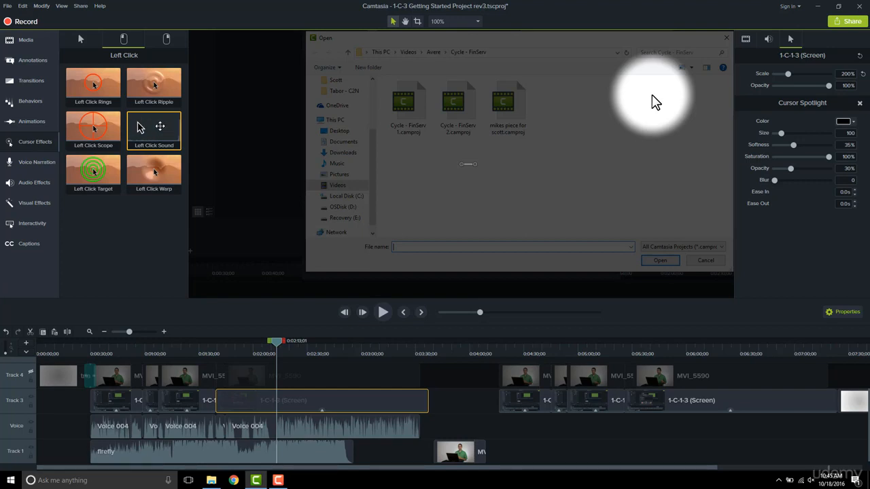
Apply Left Click Sound to the Track 3 screen clip, checking the Right Click effects in passing
{"action": "left_click_drag", "start_coordinate": [159, 125], "coordinate": [292, 408]}
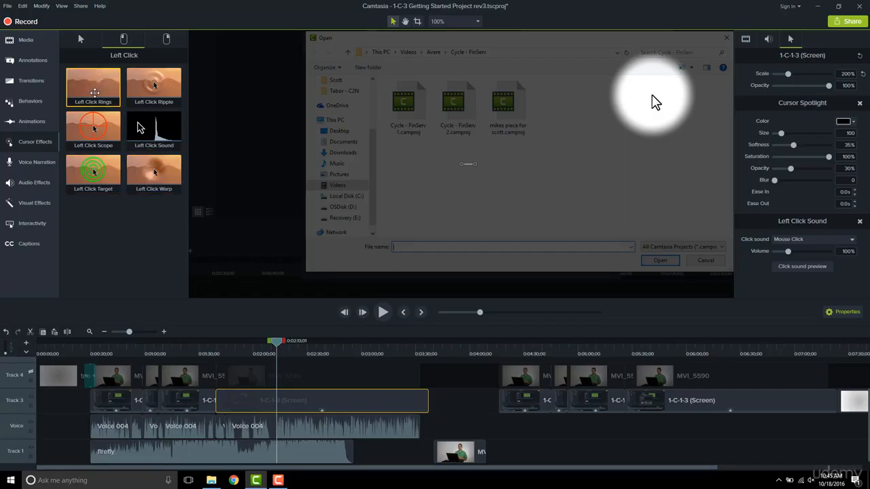
{"action": "left_click", "coordinate": [168, 40]}
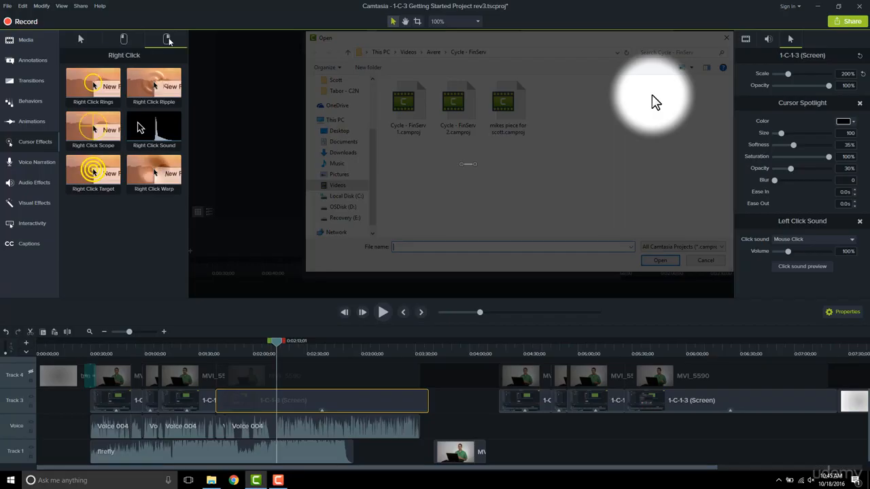
{"action": "left_click", "coordinate": [124, 42]}
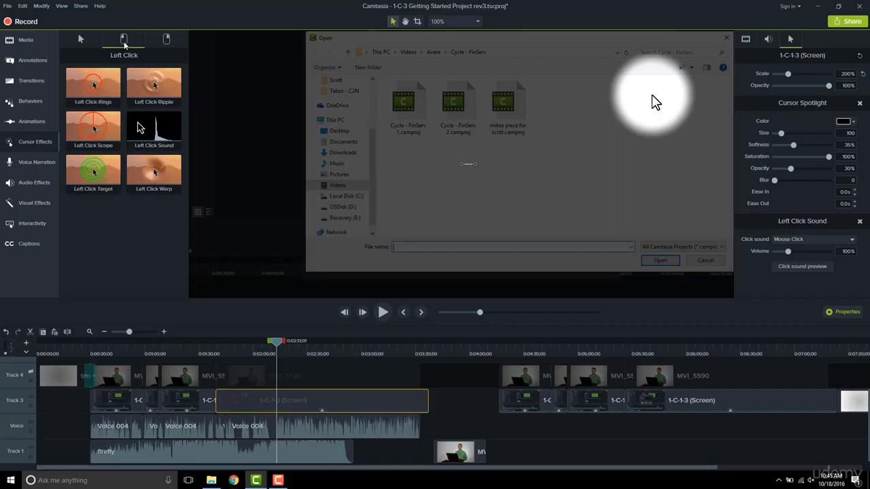